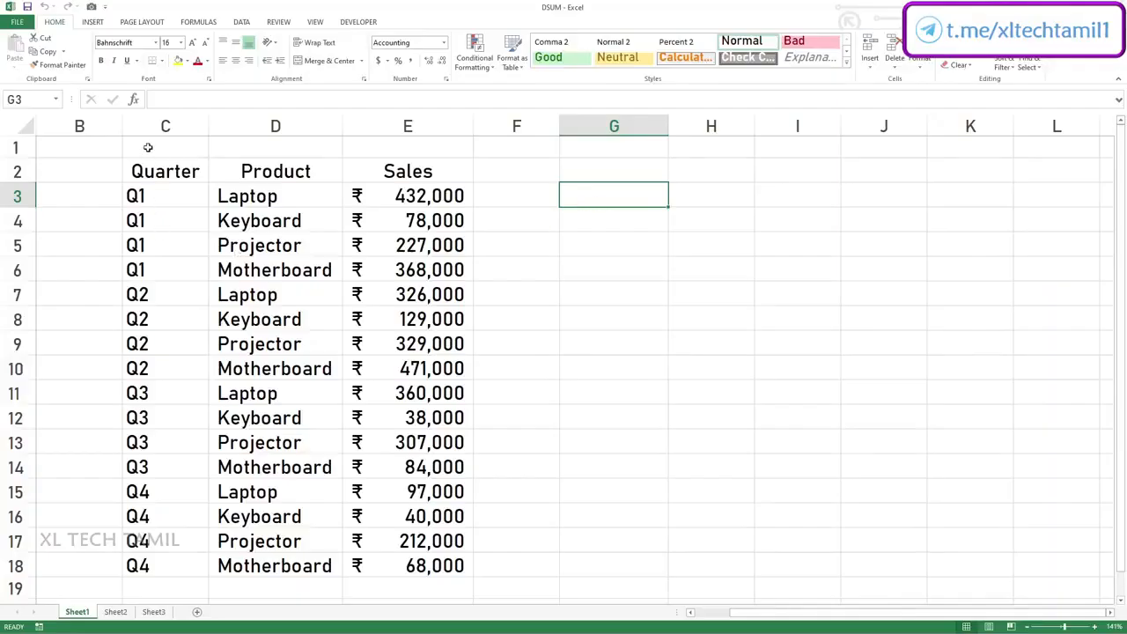
Step: Total the sales values E3:E18 in cell G3 with a SUM formula
type("=su")
key("Tab")
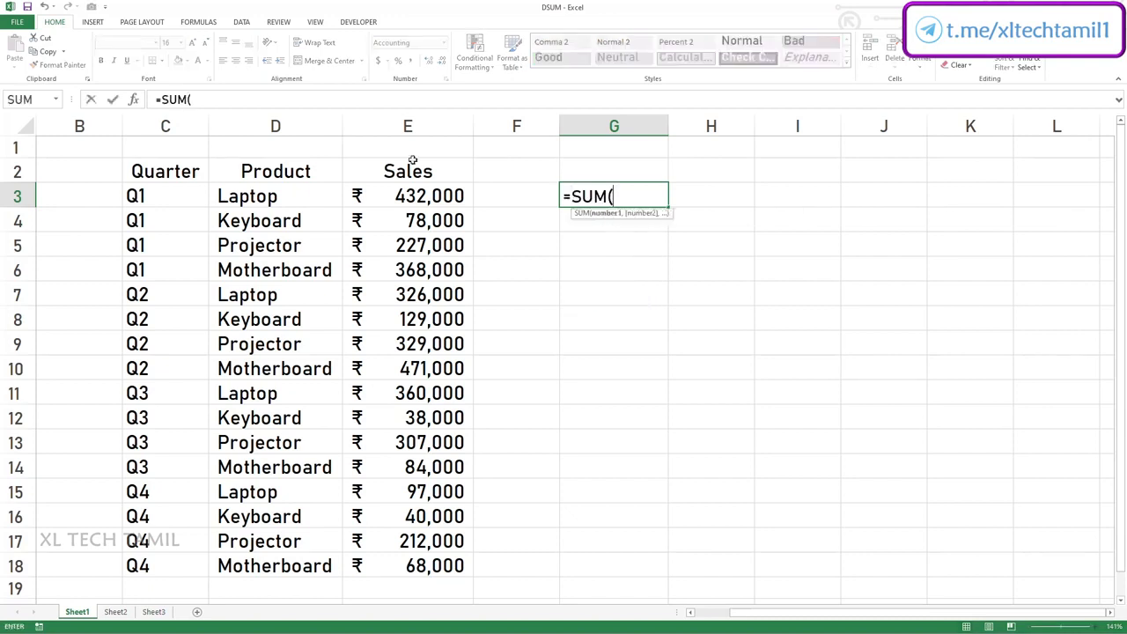
left_click_drag(348, 190, 359, 566)
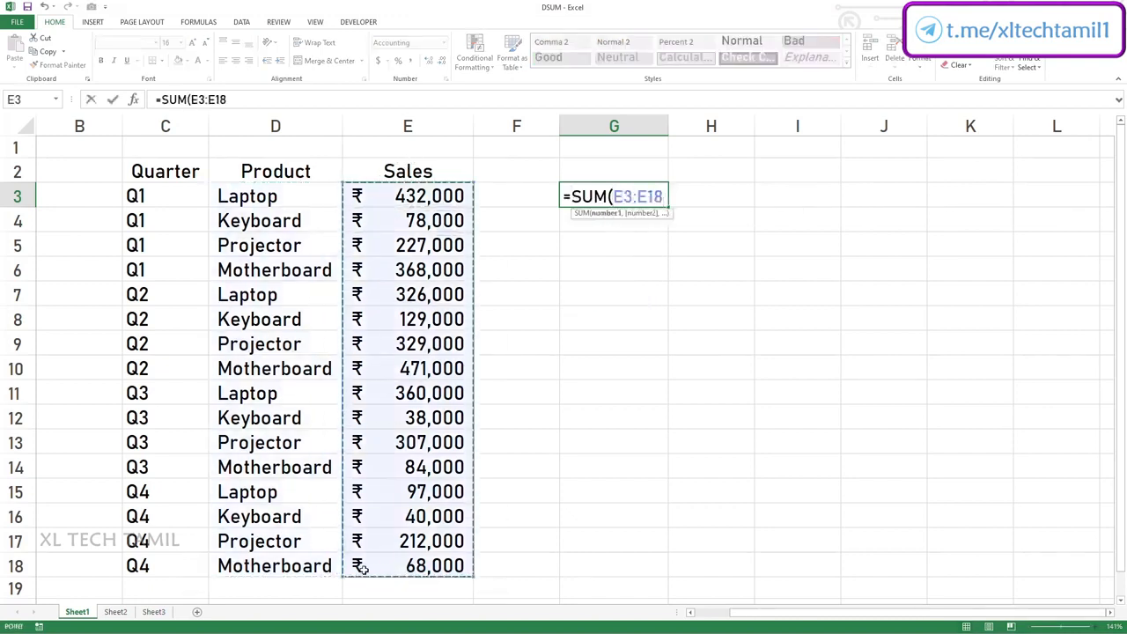
key("Return")
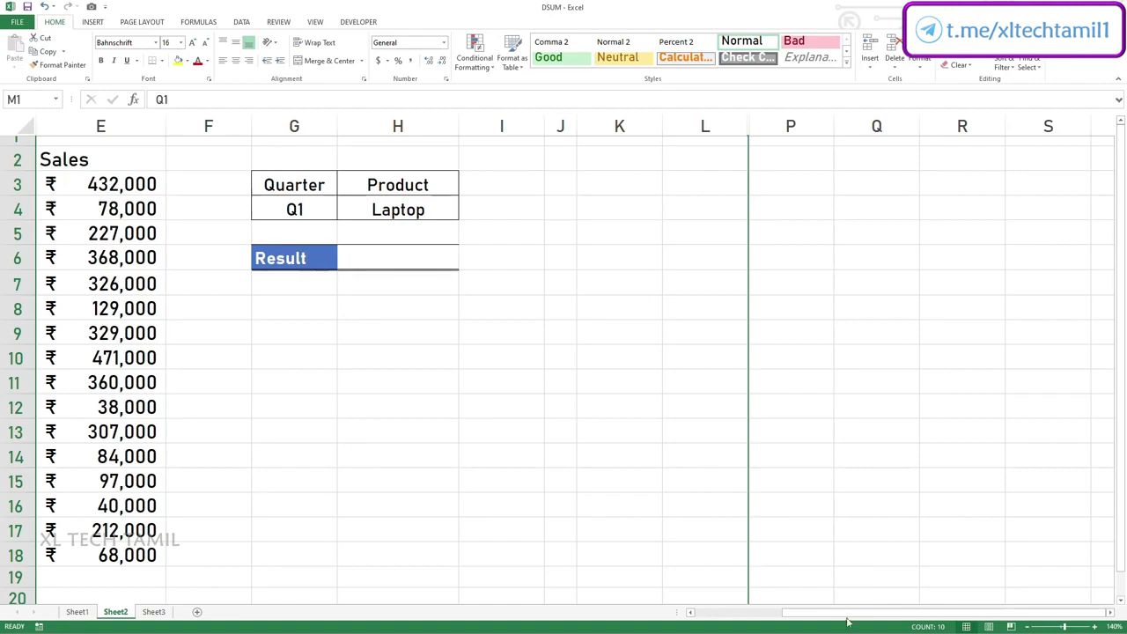
Step: Enter =DSUM(C2:E18,"Sales",G3:H4) in result cell H6, using the Quarter and Product table as criteria
left_click_drag(847, 623, 763, 623)
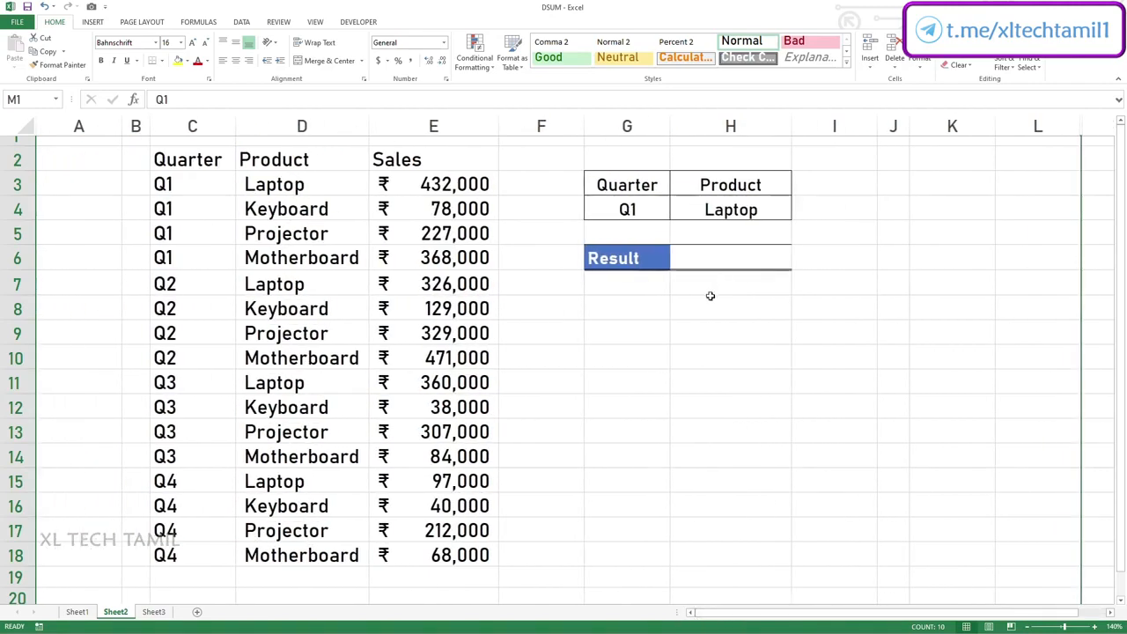
left_click(712, 256)
type("=DSUM(")
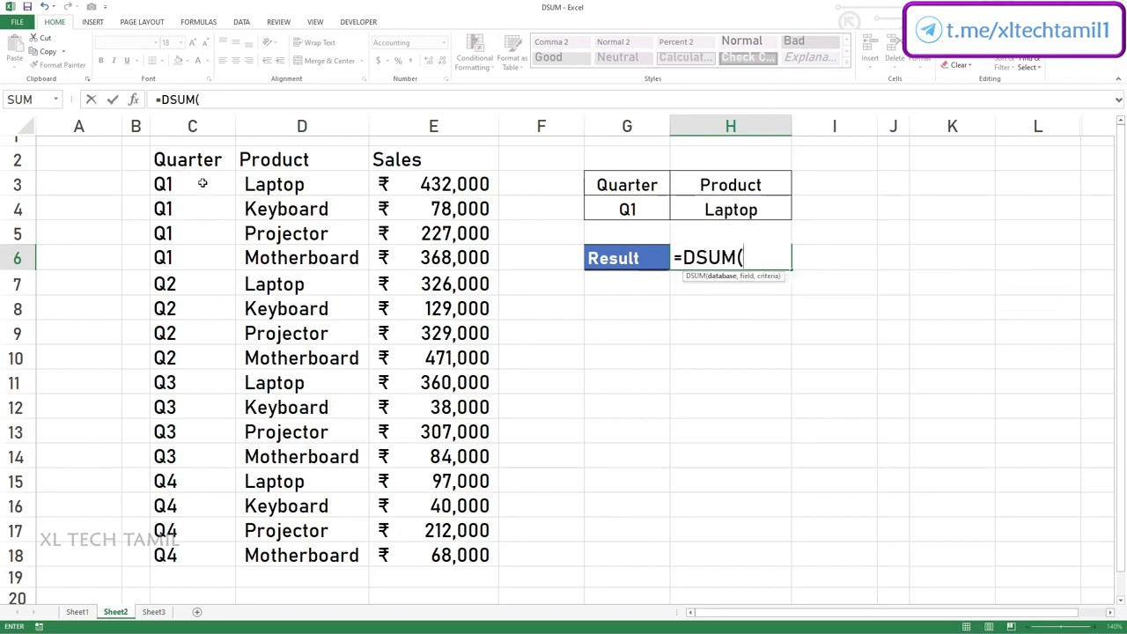
left_click_drag(195, 164, 441, 522)
scroll(642, 395, "up", 1)
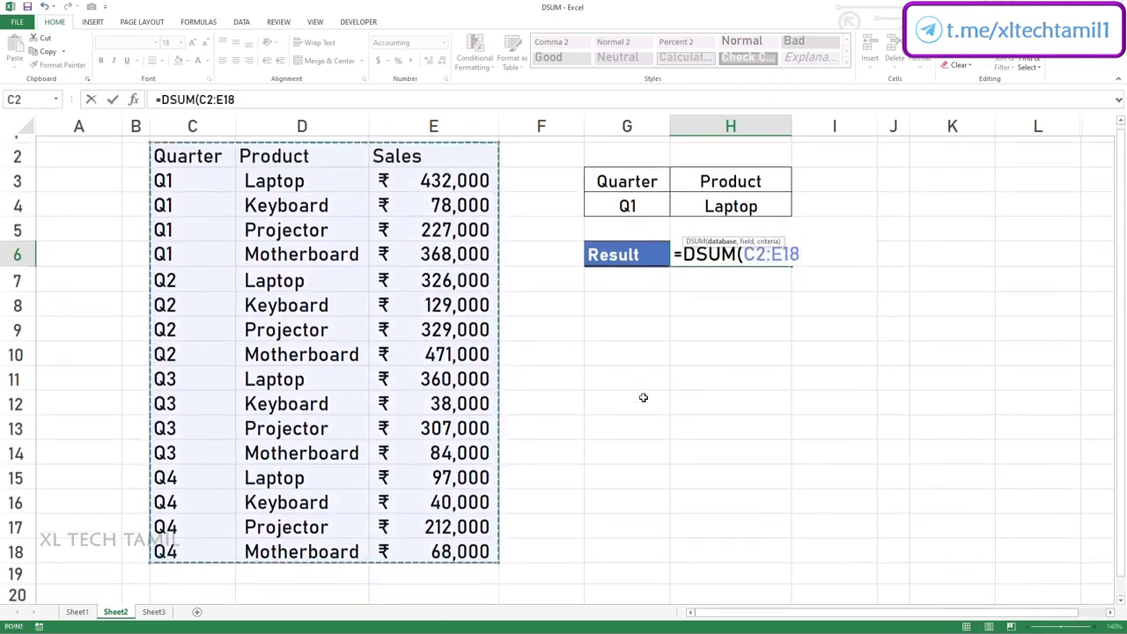
type(",\"Sal")
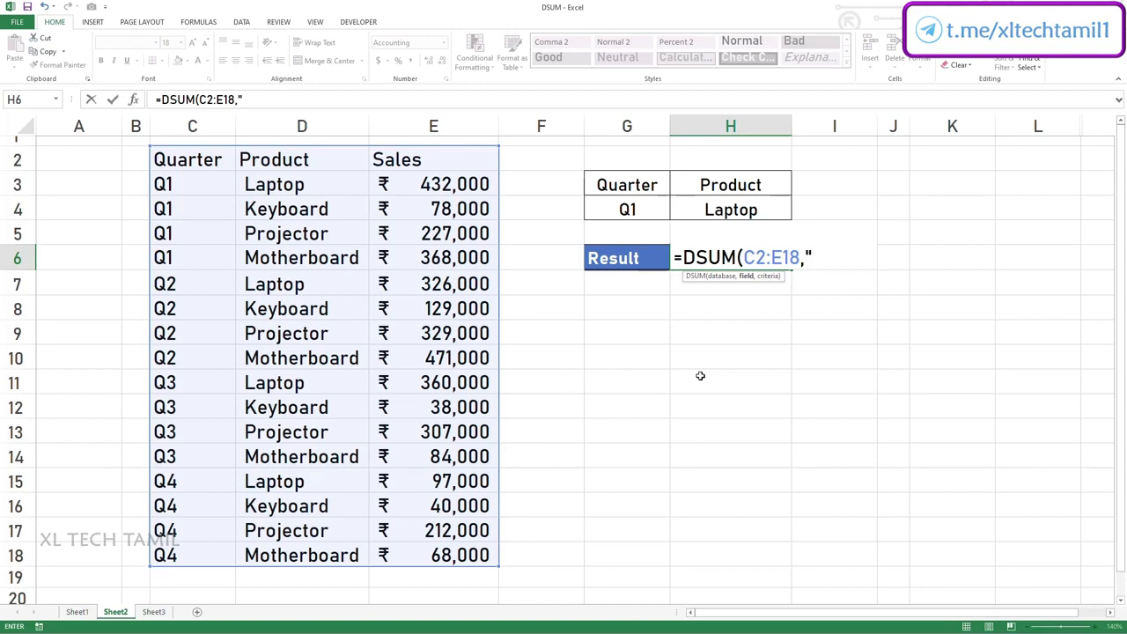
type("es")
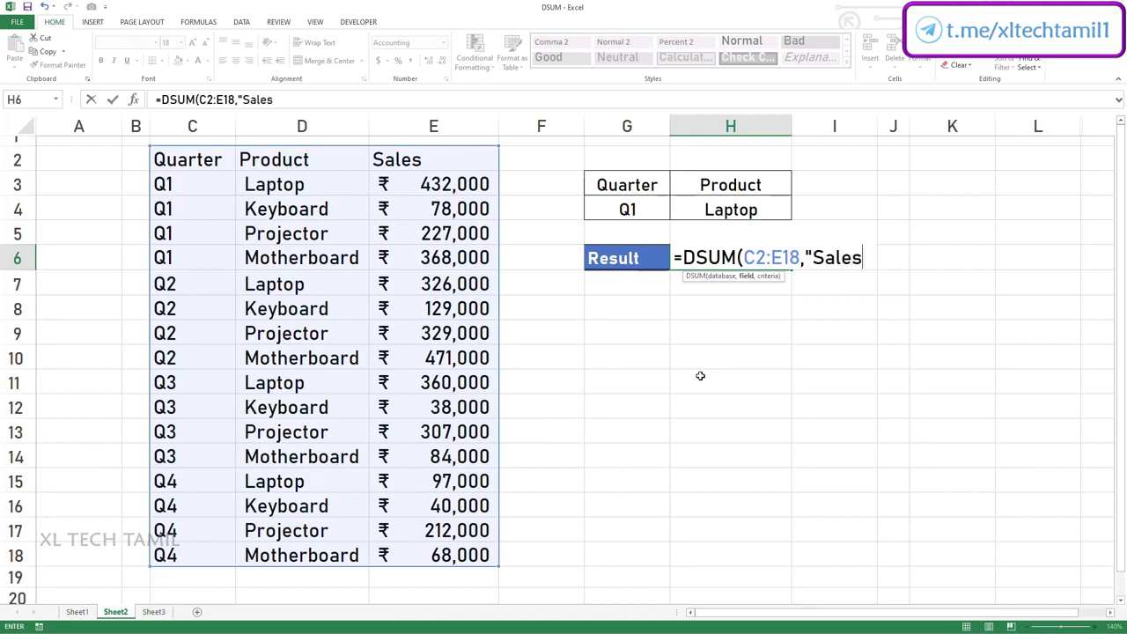
type("\",")
left_click_drag(627, 185, 695, 202)
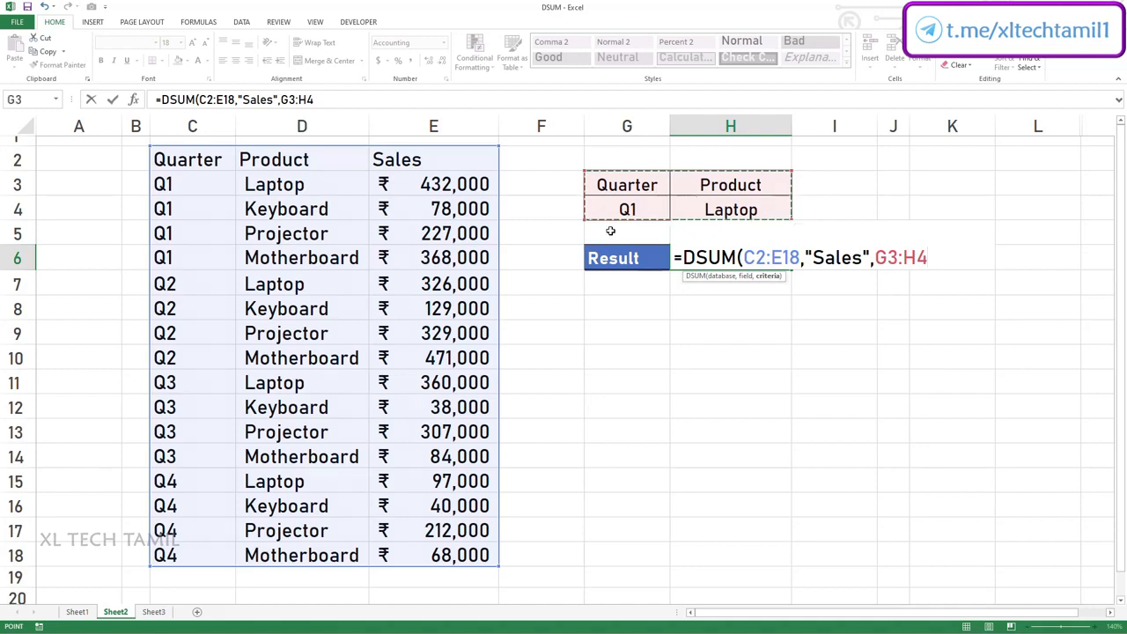
key("Return")
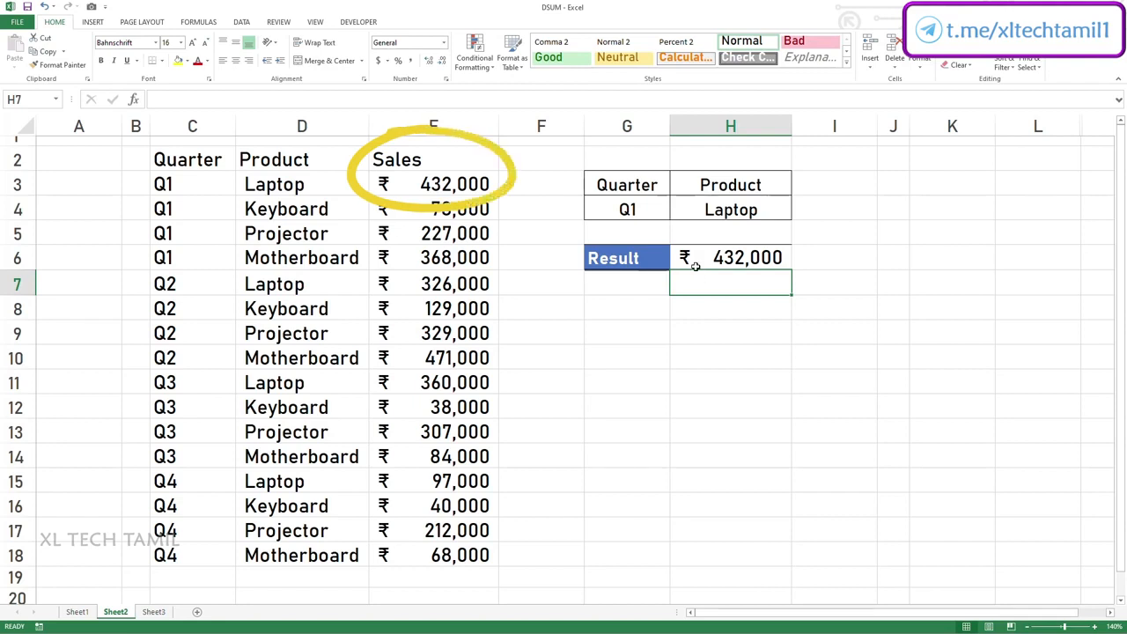
Step: Set the Product criterion in H4 to Projector
left_click(749, 211)
left_click(796, 215)
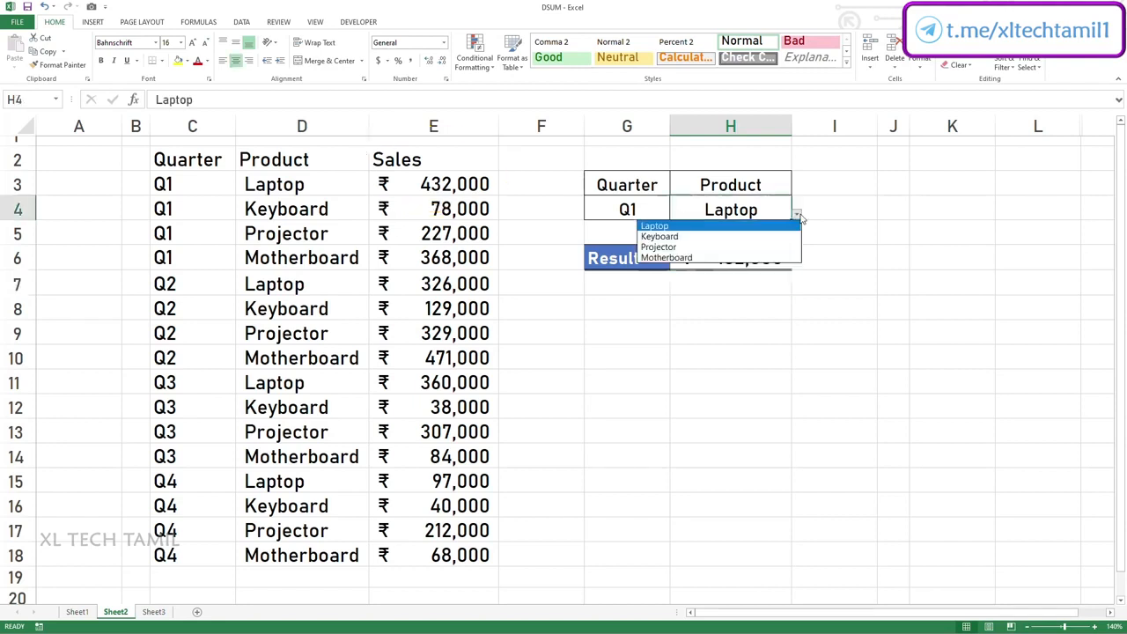
left_click(635, 248)
left_click(797, 216)
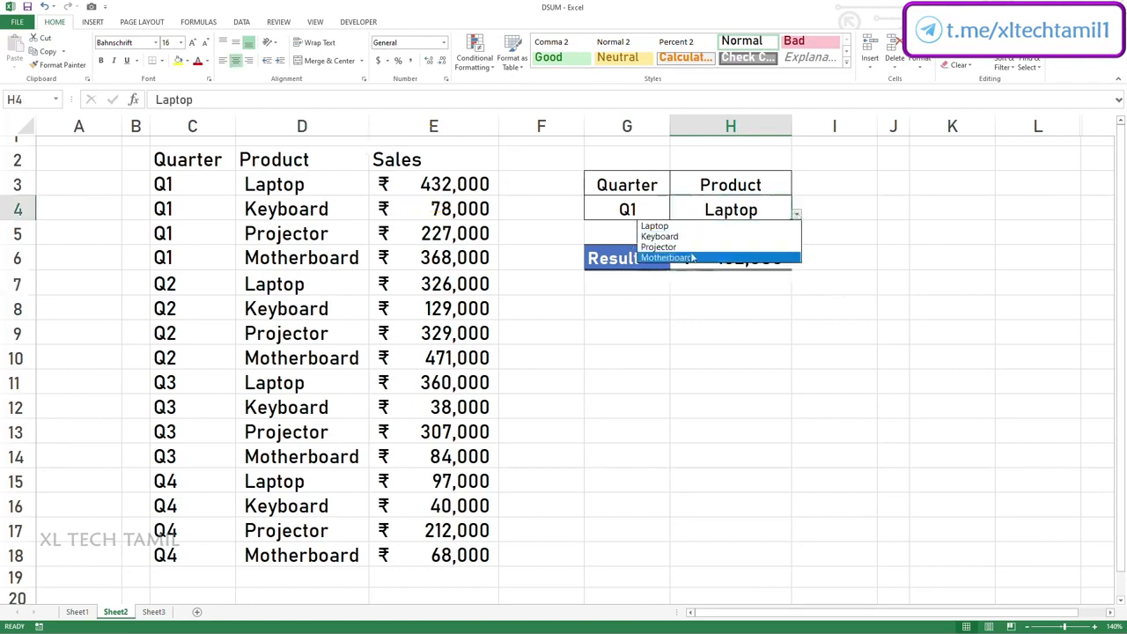
left_click(704, 251)
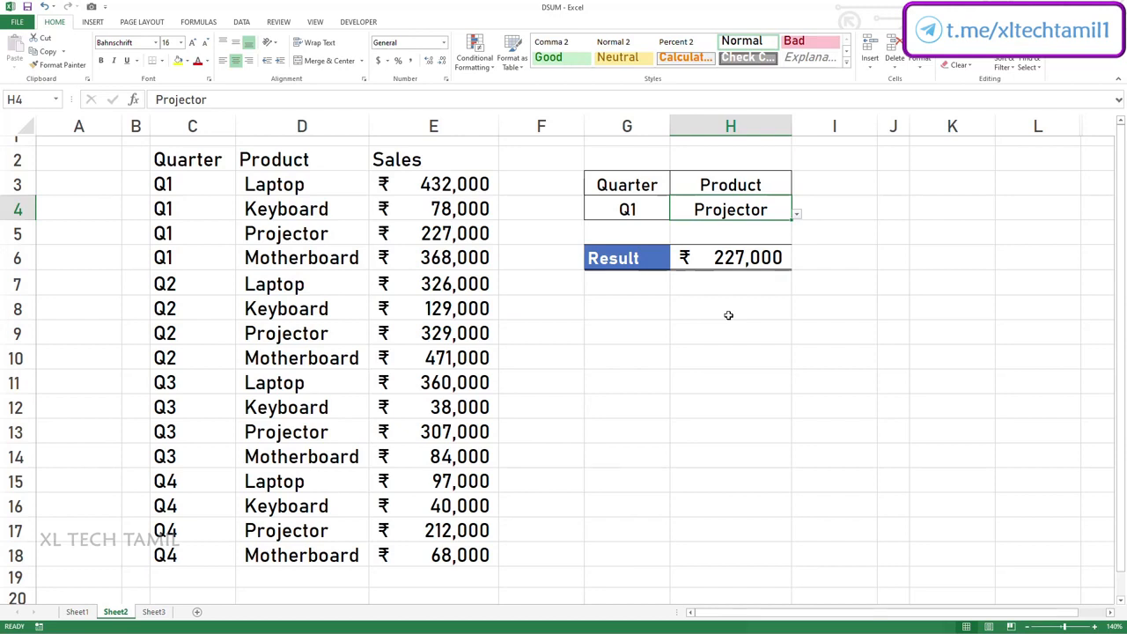
Step: Clear the Product criterion in H4 and select the Q1 sales E3:E6 to check their sum
key("Delete")
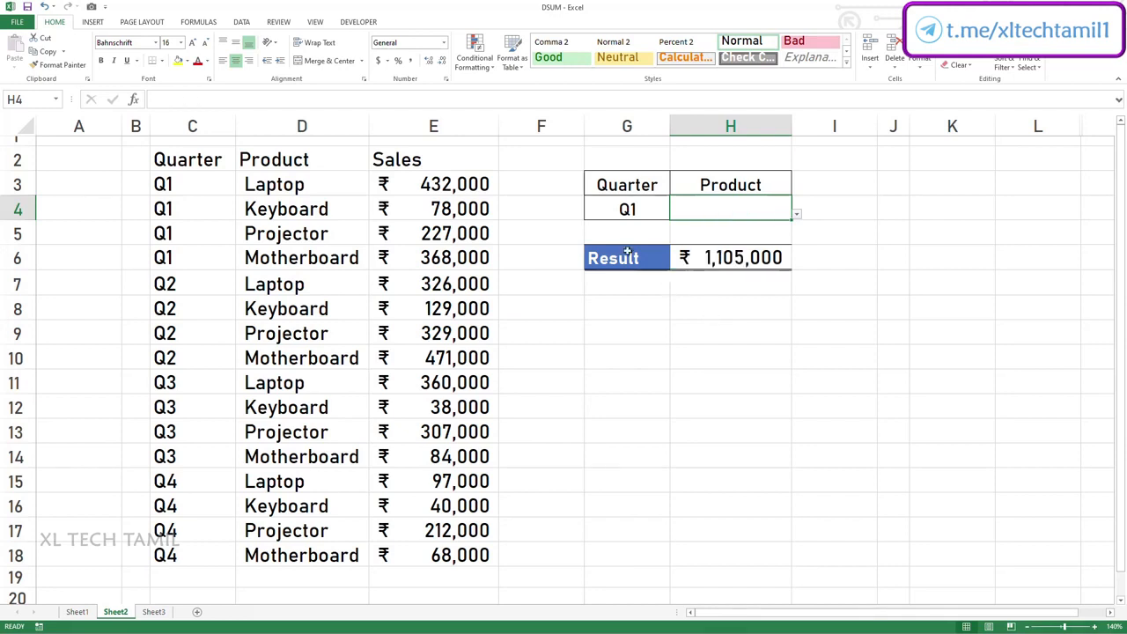
left_click_drag(411, 186, 415, 251)
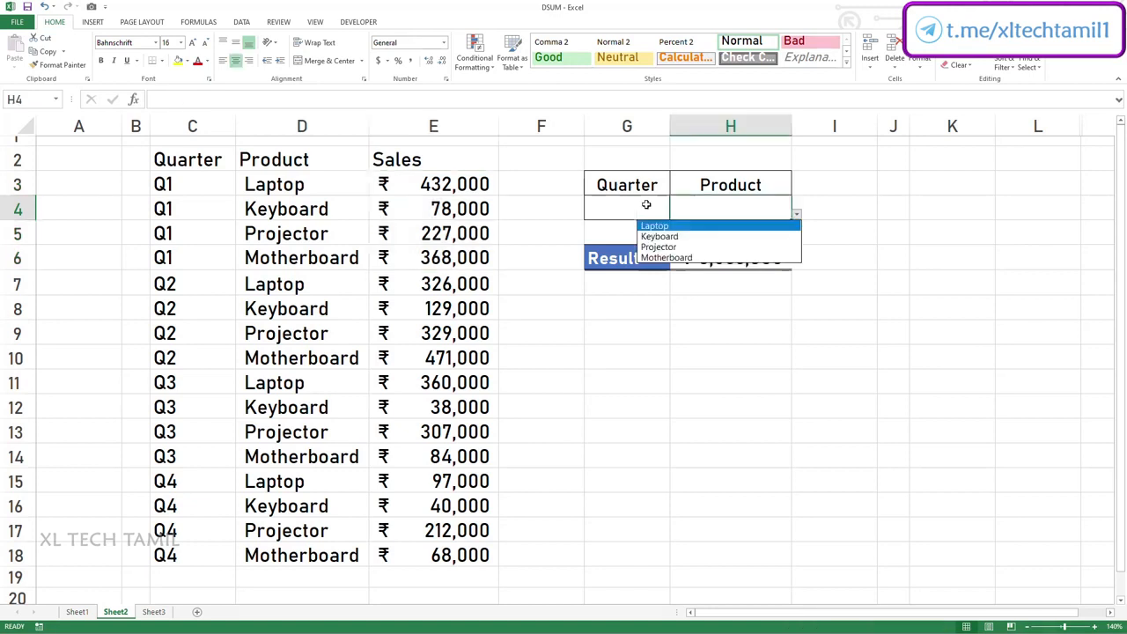
Step: Set the Product criterion in H4 to Laptop and select laptop sales E3, E7, E11 and E15 to check their sum
left_click(652, 224)
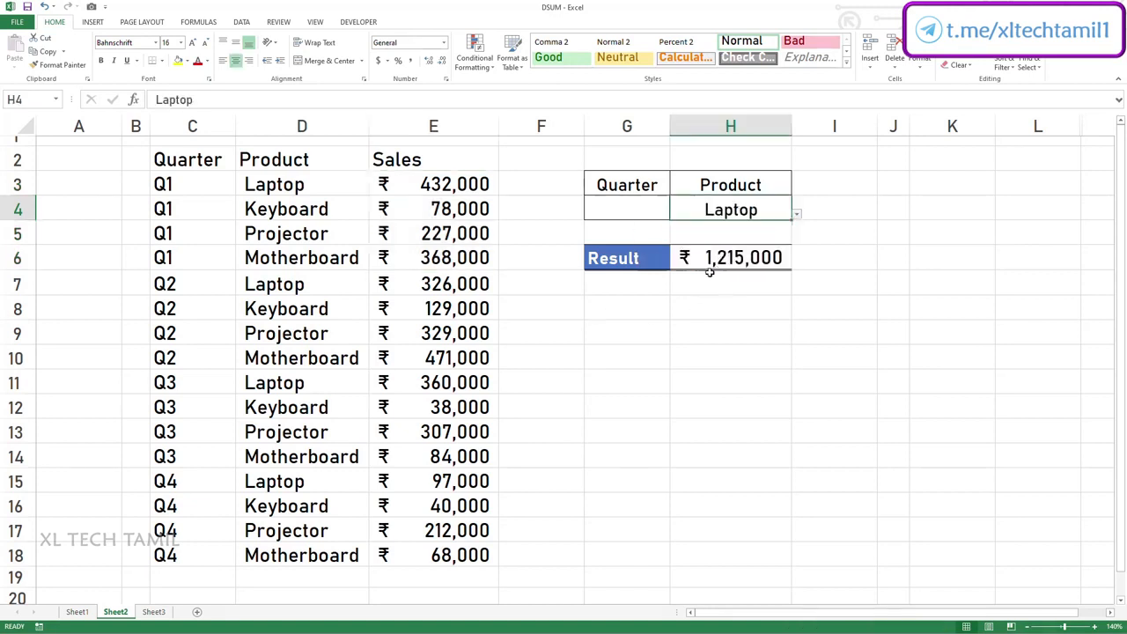
left_click(458, 183)
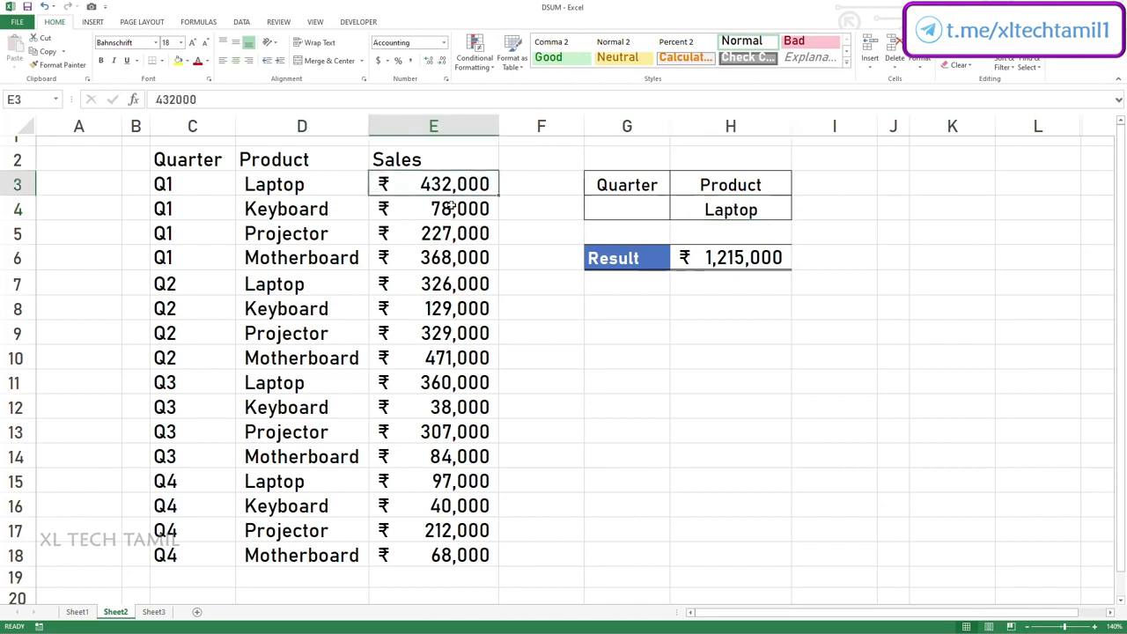
left_click(417, 282, "ctrl")
left_click(402, 384, "ctrl")
left_click(396, 479, "ctrl")
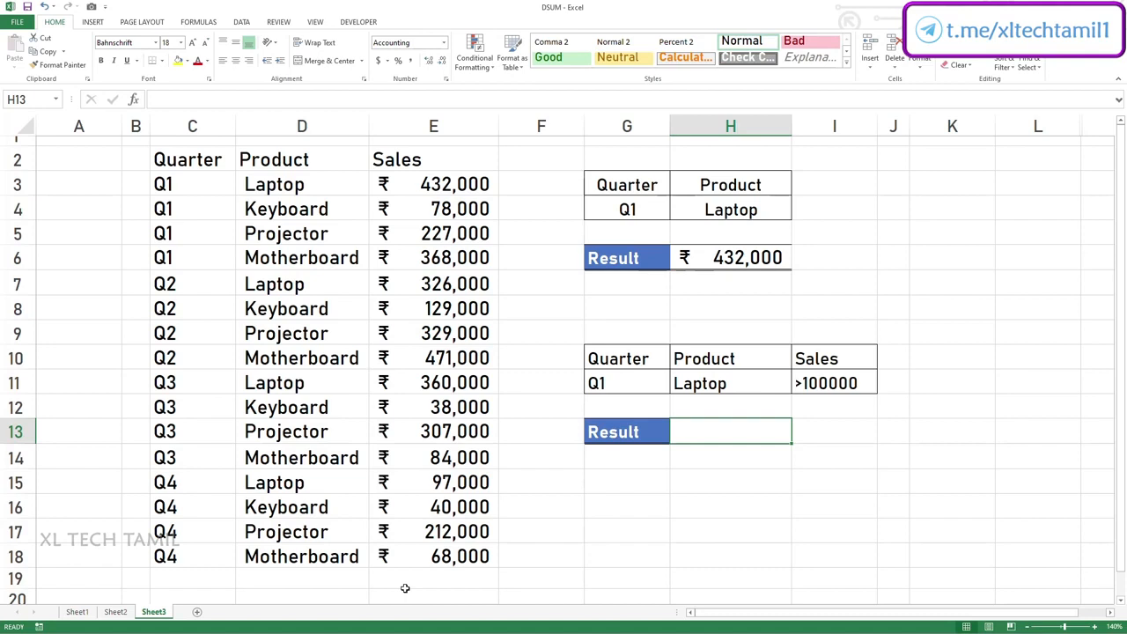
Step: Enter =DSUM(C2:E18,I10,G10:I11) in result cell H13, using the Quarter, Product and Sales criteria table
type("=DS")
key("Down")
key("Down")
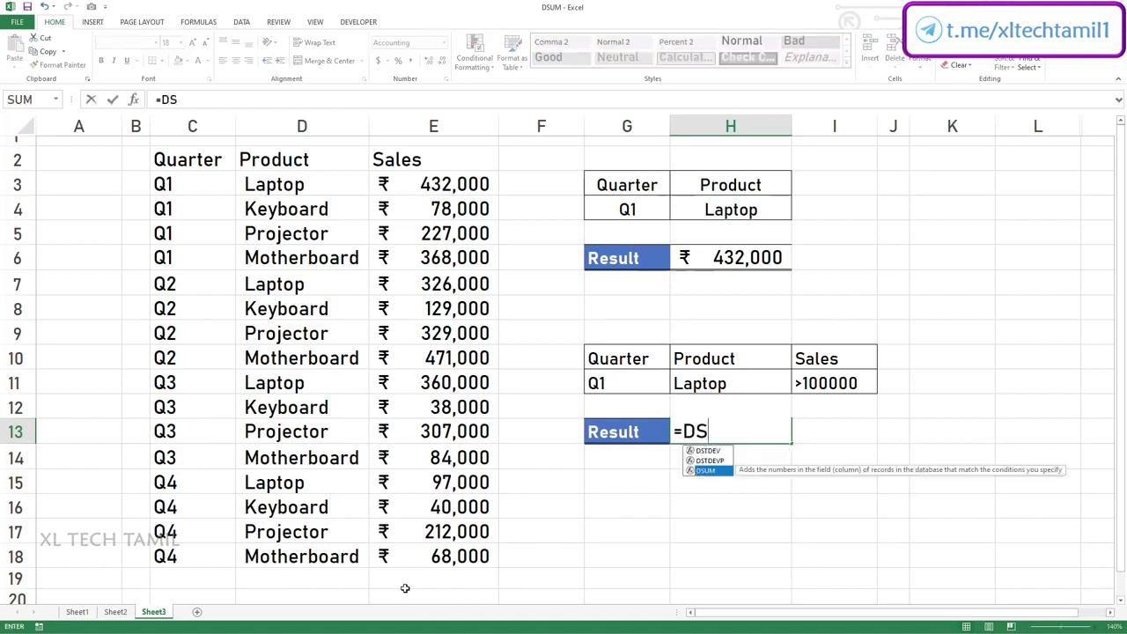
key("Tab")
left_click_drag(204, 157, 413, 556)
type(",")
left_click(817, 360)
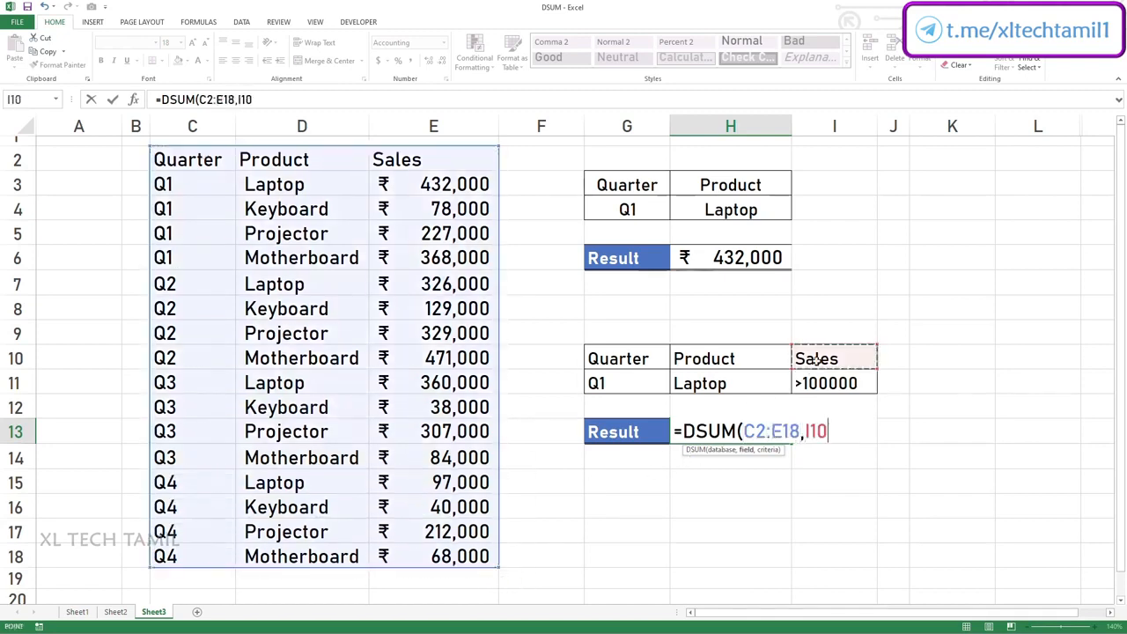
type(",")
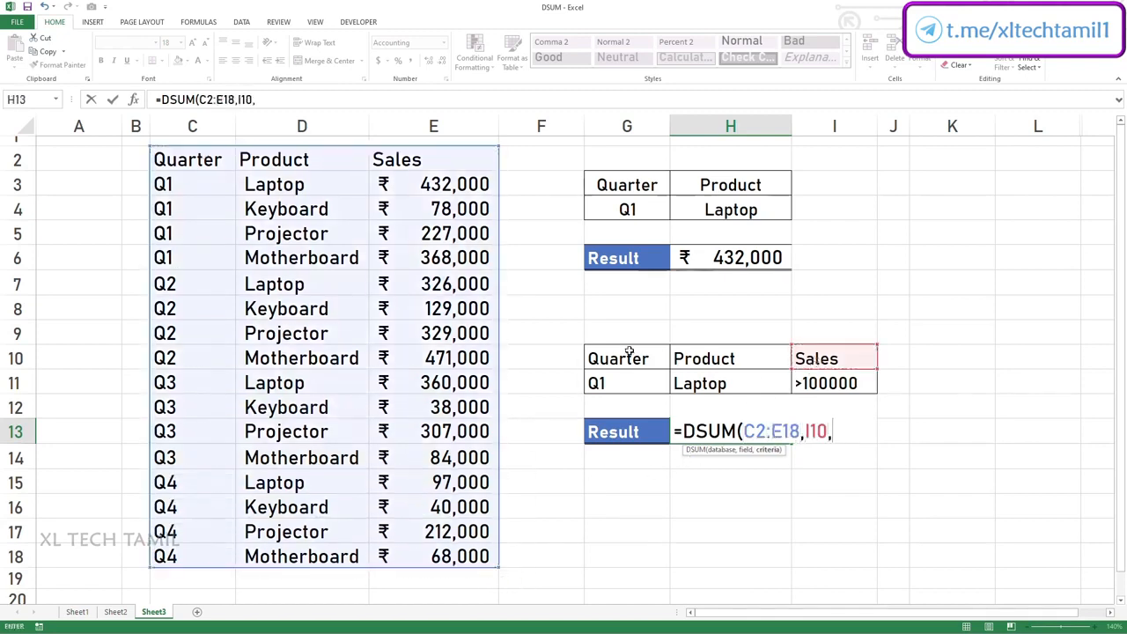
left_click_drag(632, 354, 802, 370)
key("Return")
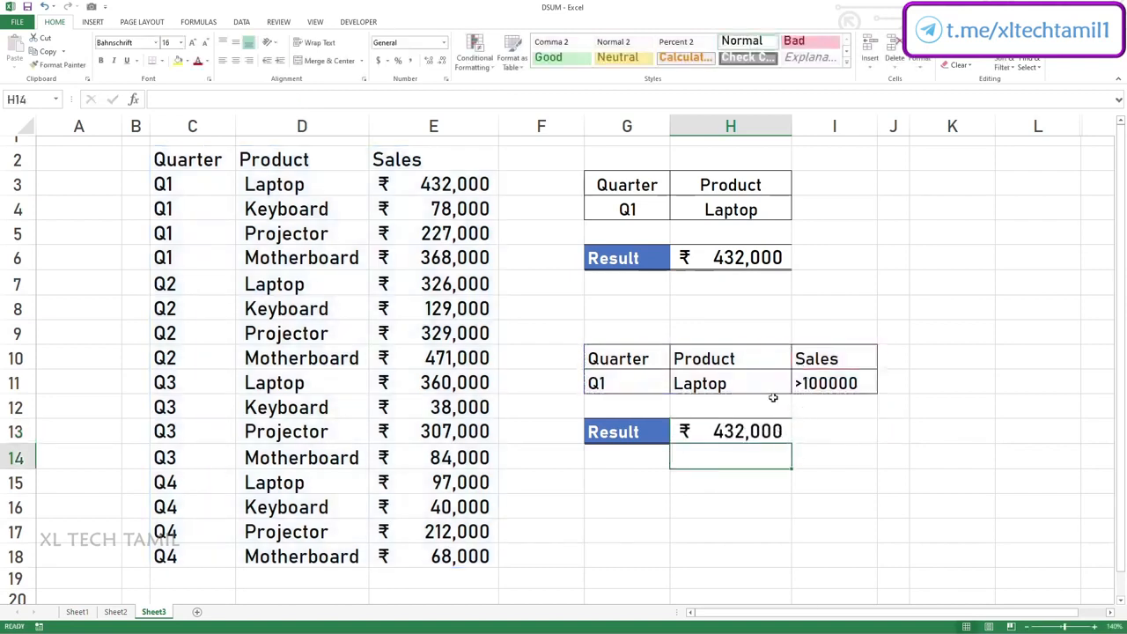
Step: Set the Sales criterion in I11 to <100000
left_click(843, 385)
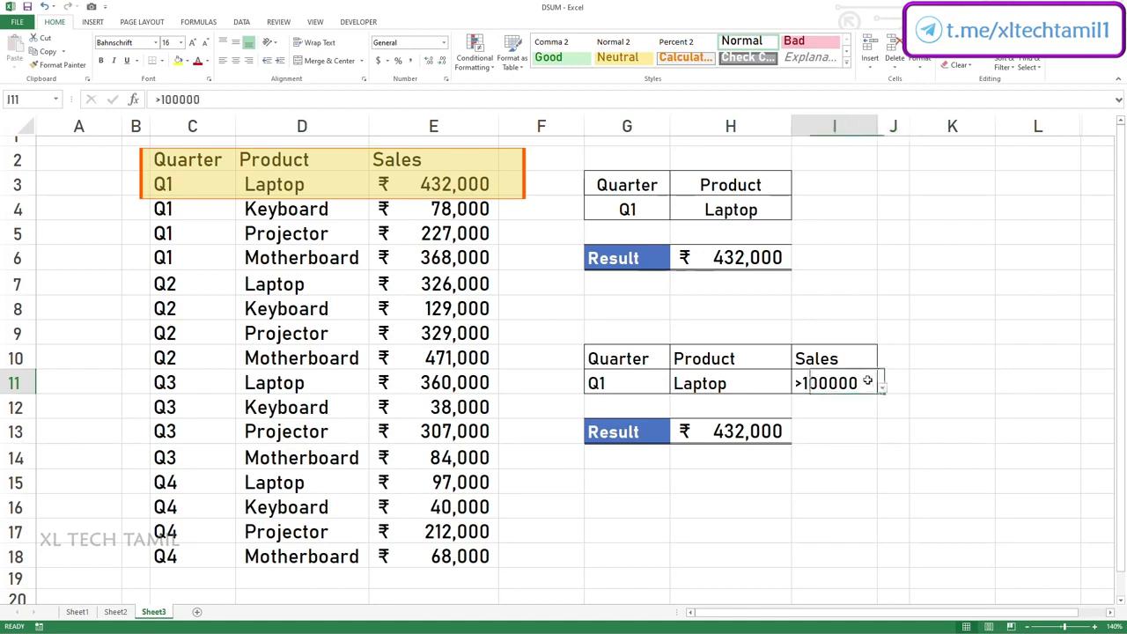
left_click(881, 389)
left_click(810, 406)
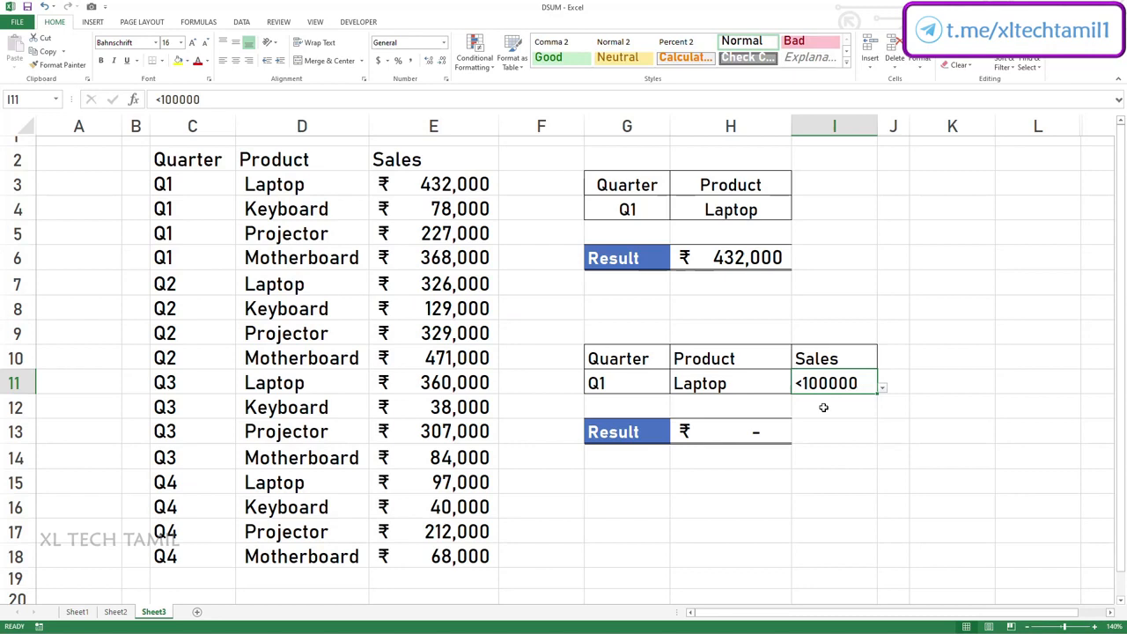
Step: Set the Product criterion in H11 to Keyboard
left_click(773, 389)
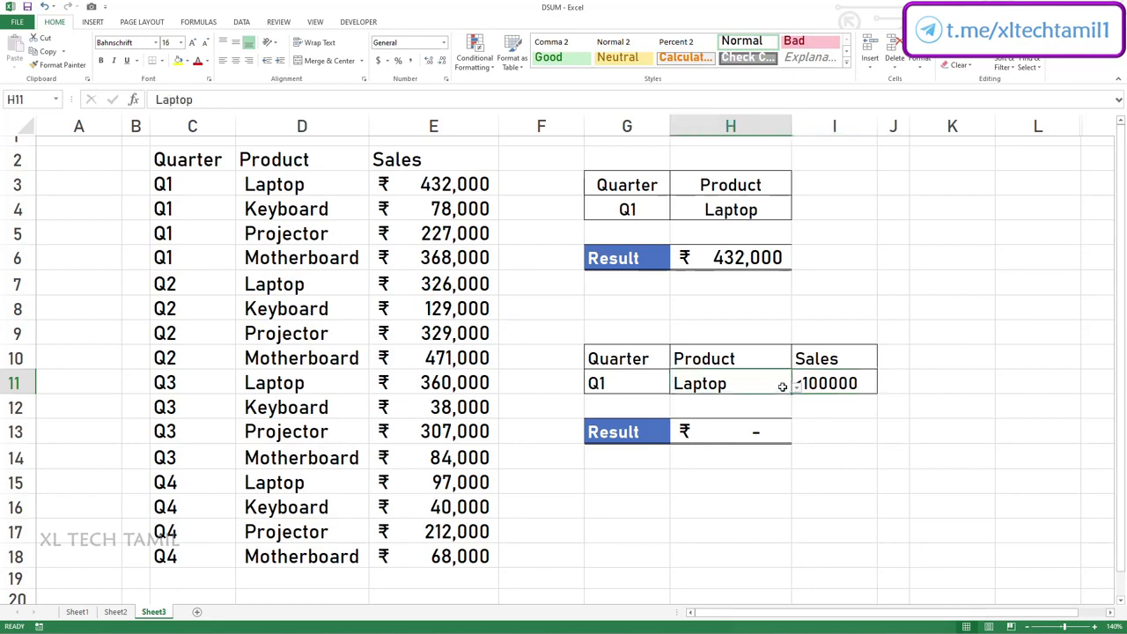
left_click(796, 388)
left_click(696, 410)
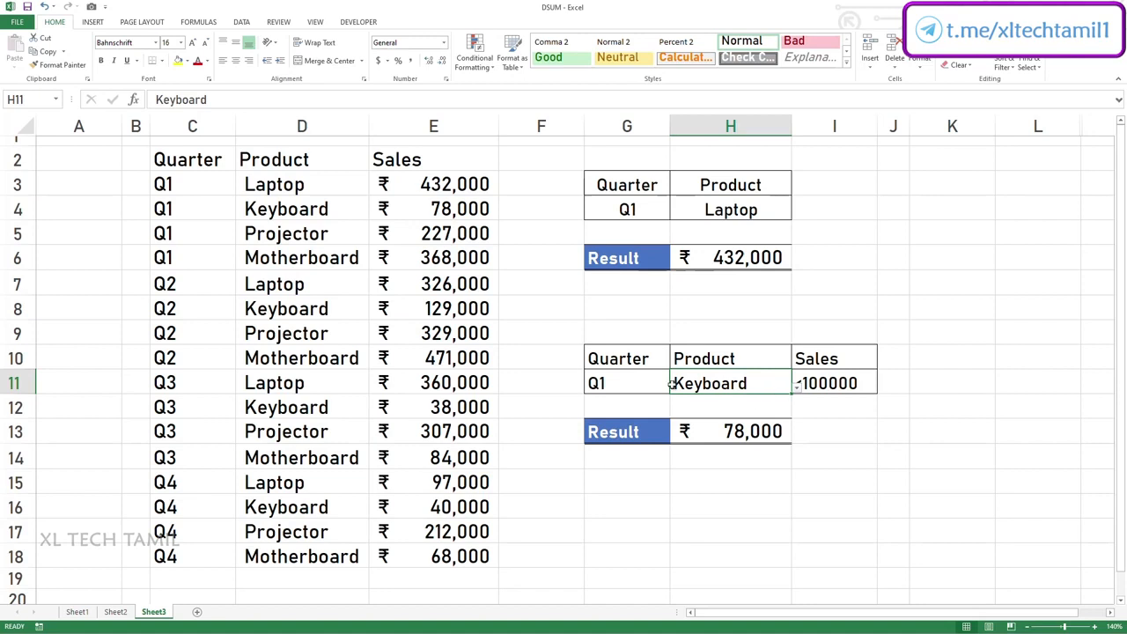
Step: Clear the Quarter criterion in G11 and select keyboard sales E4, E12 and E16 to check their sum
left_click(644, 387)
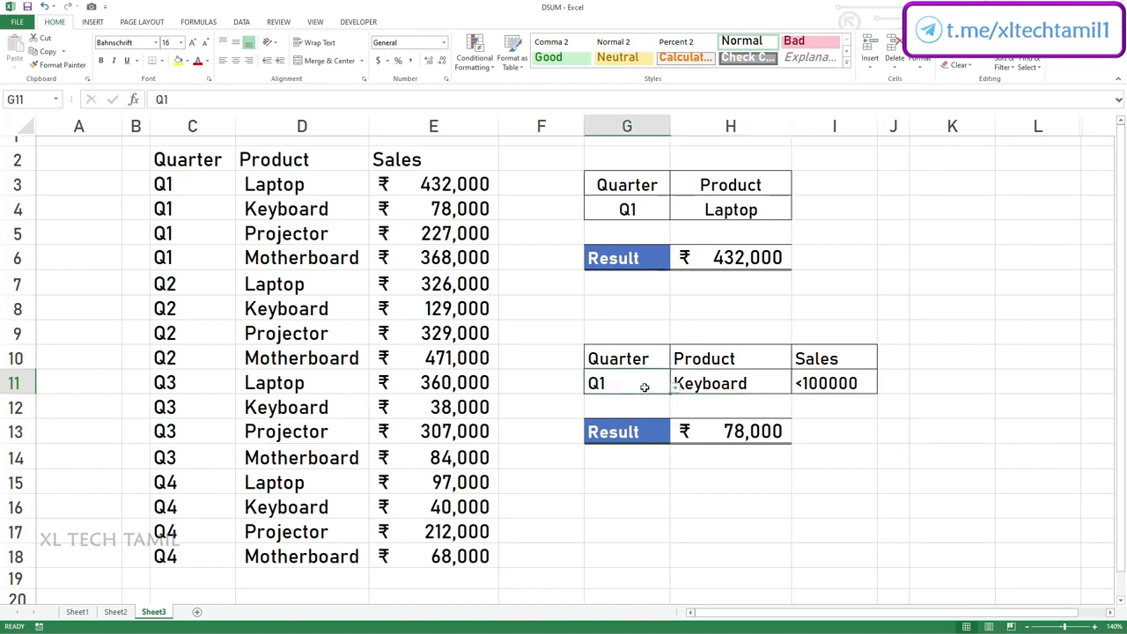
key("Delete")
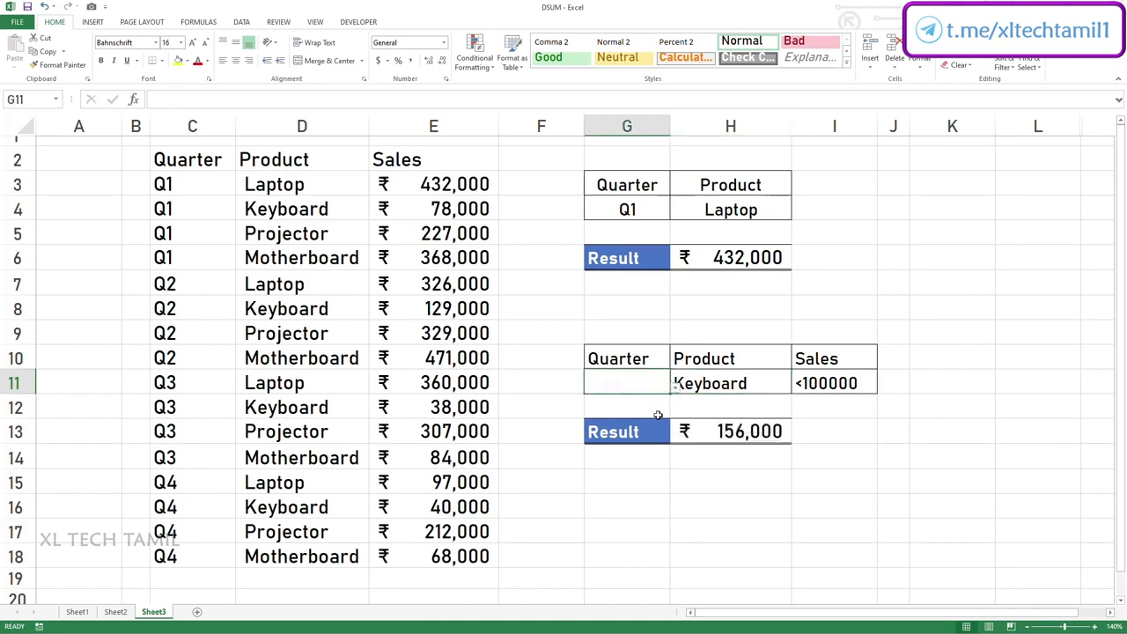
left_click(440, 217)
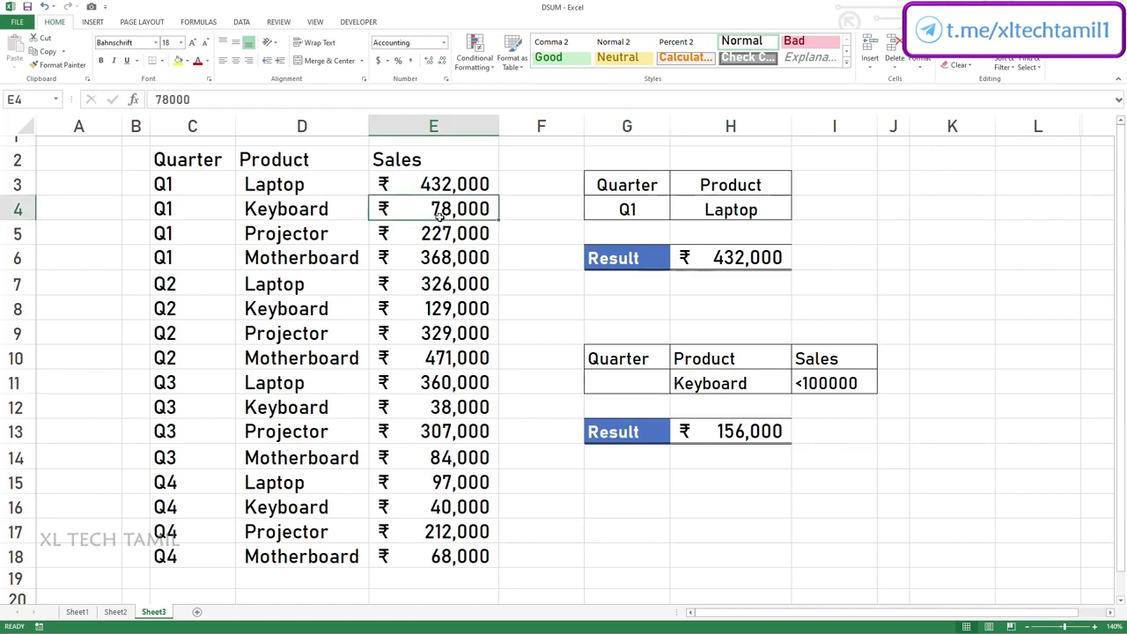
left_click(421, 412, "ctrl")
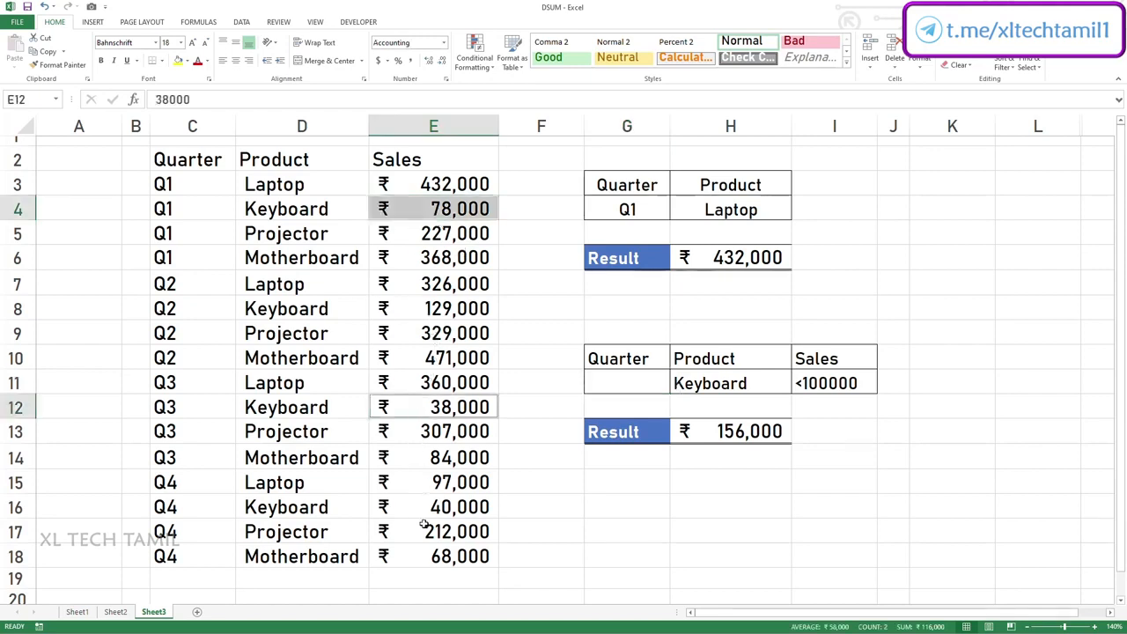
left_click(422, 509, "ctrl")
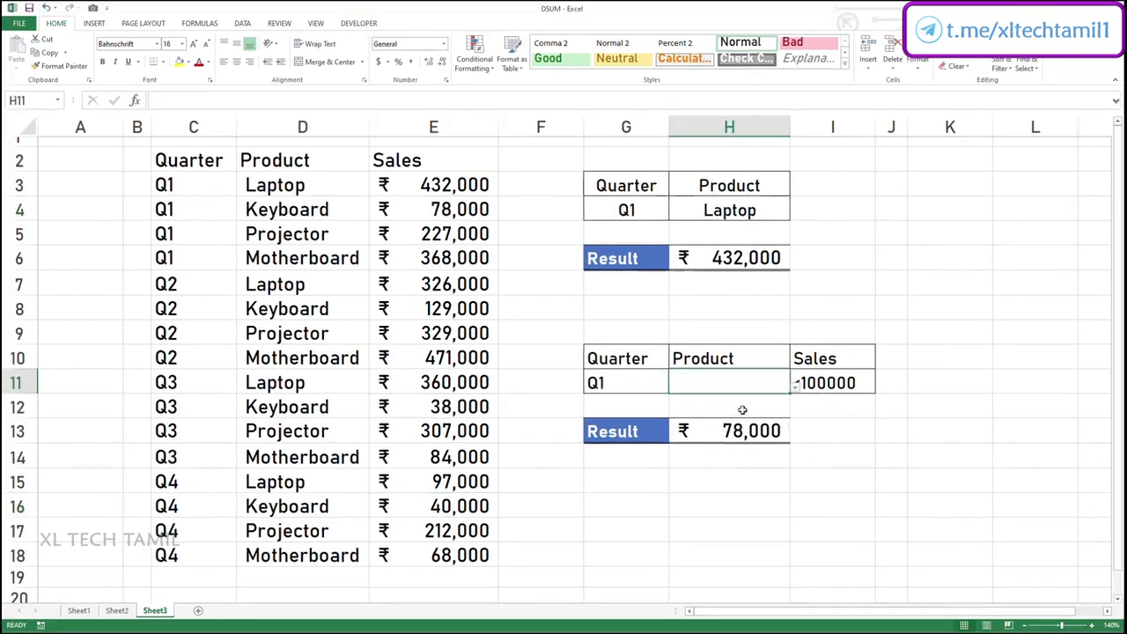
Step: Set the Product criterion in H11 to Laptop and the Sales criterion in I11 to >100000
left_click(796, 384)
left_click(664, 399)
key("Tab")
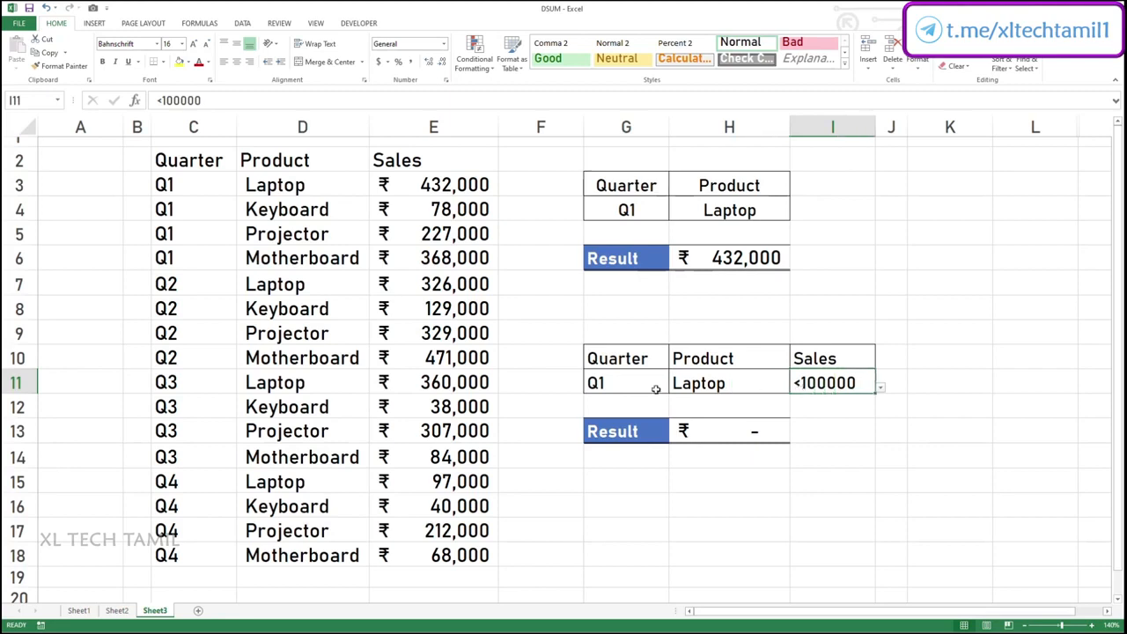
left_click(880, 387)
left_click(792, 411)
Step: Set the Quarter criterion in G11 to Q3
left_click(649, 384)
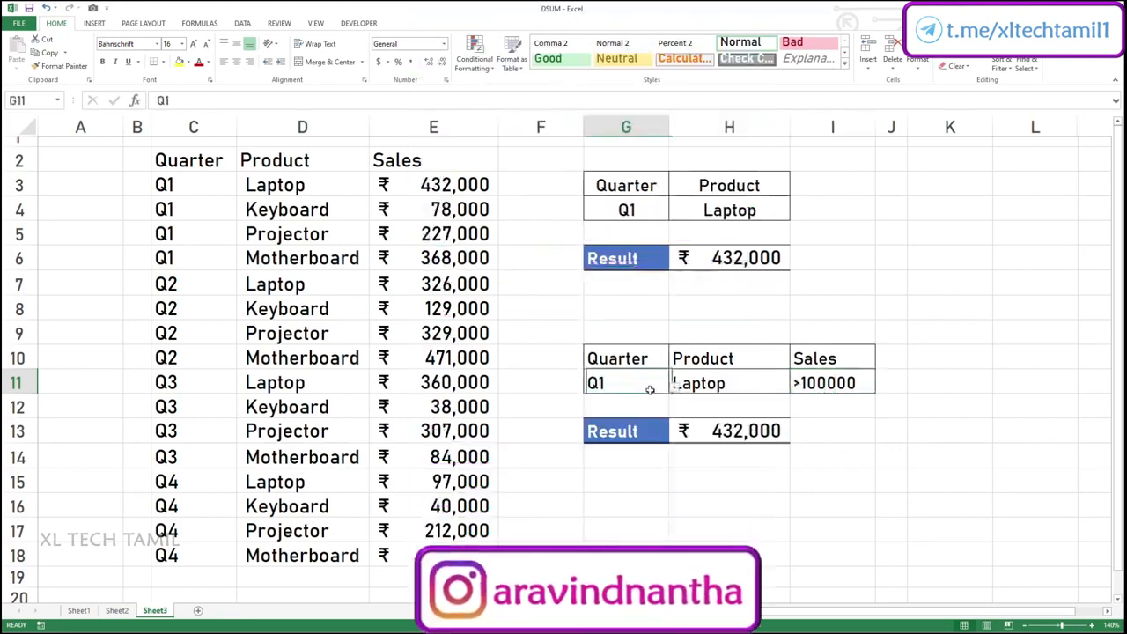
left_click(674, 388)
left_click(592, 422)
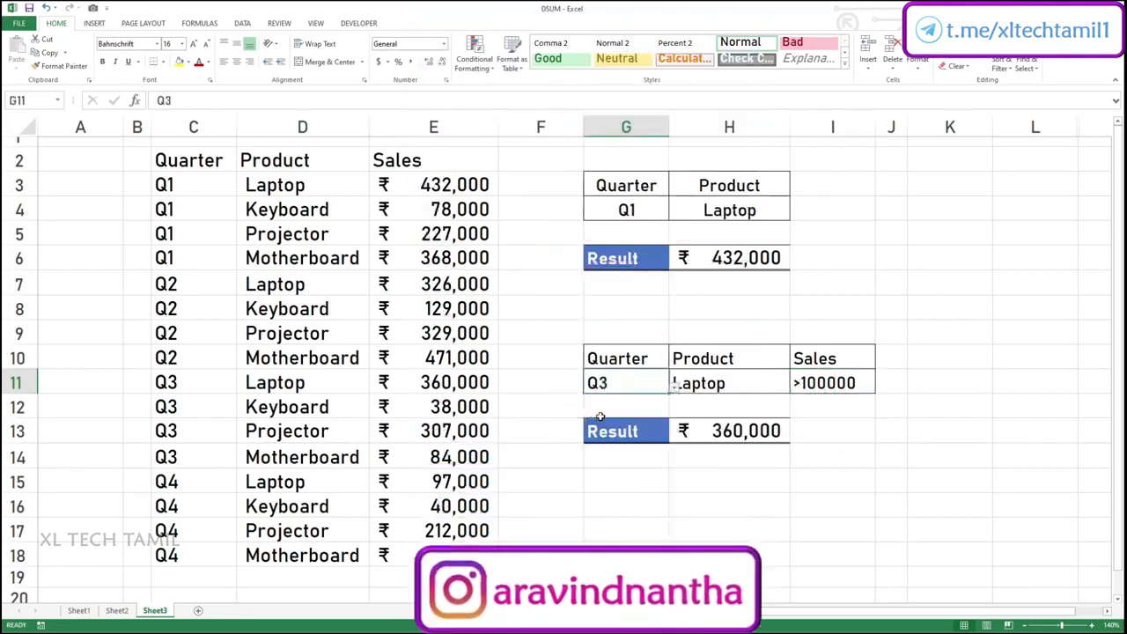
Step: Set the Product criterion in H11 to Projector
left_click(670, 388)
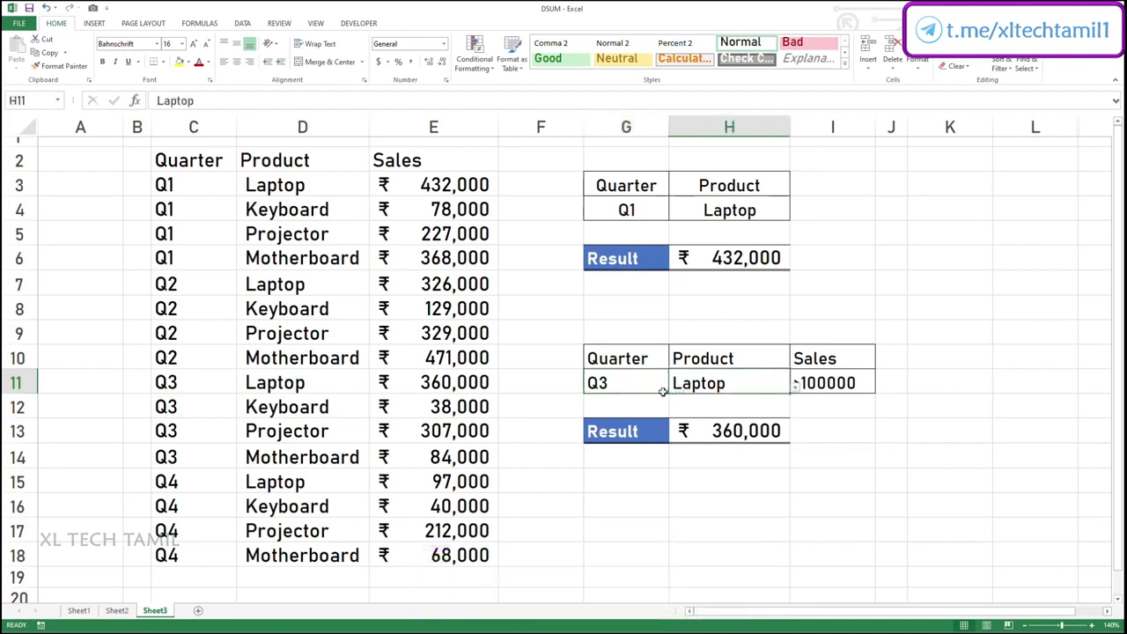
left_click(796, 387)
left_click(685, 421)
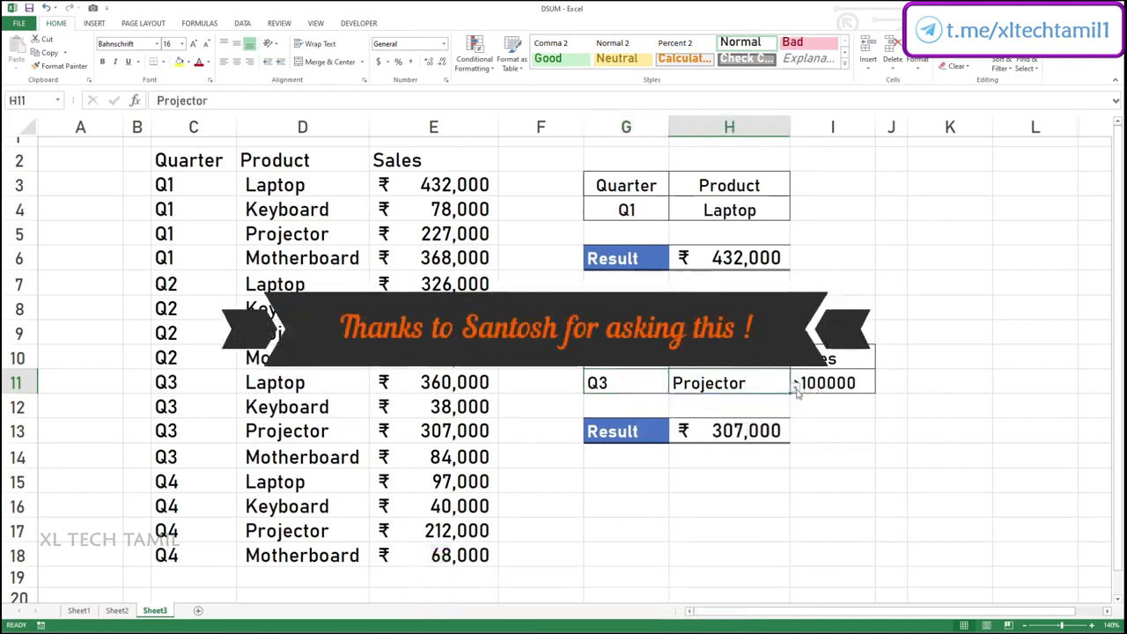
Step: Set the Quarter criterion in G11 to Q1
left_click(649, 385)
left_click(674, 390)
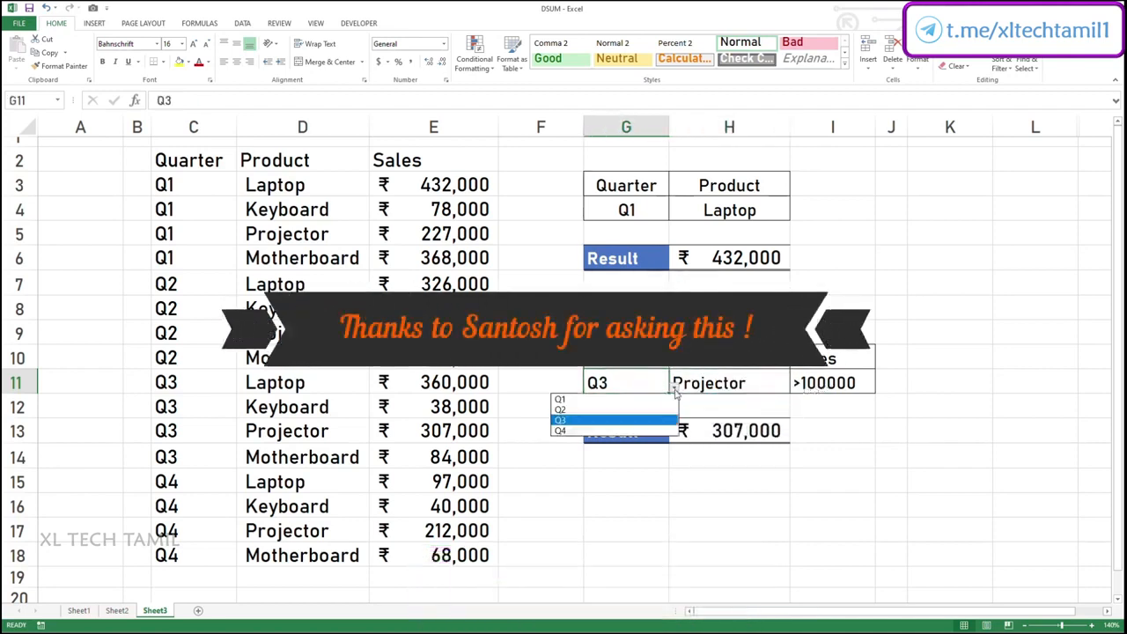
left_click(584, 399)
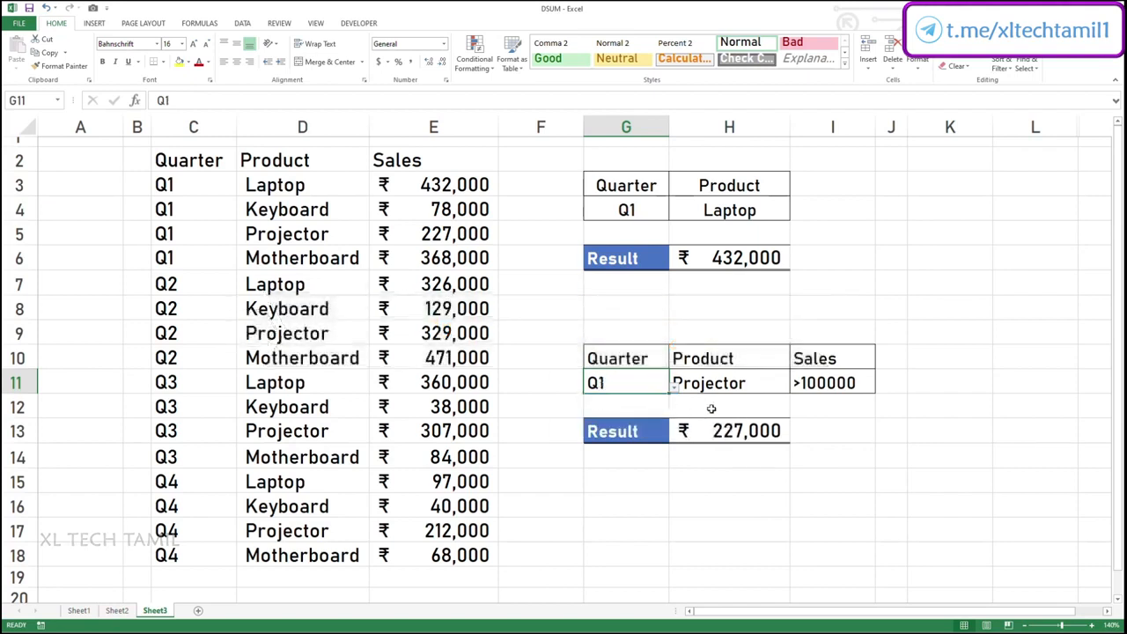